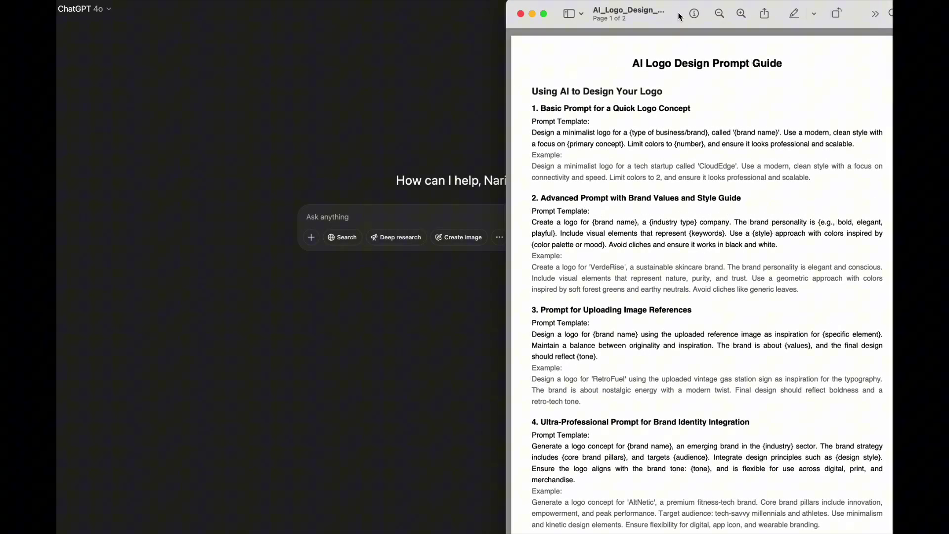
- Move the Preview guide aside and select the basic prompt template text
{"action": "left_click_drag", "start_coordinate": [679, 16], "coordinate": [528, 6]}
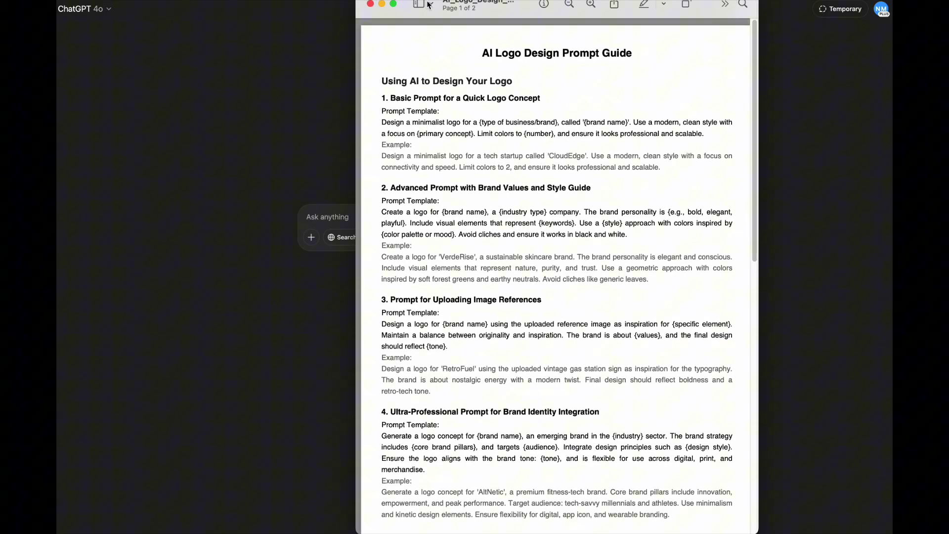
{"action": "left_click_drag", "start_coordinate": [529, 6], "coordinate": [630, 9]}
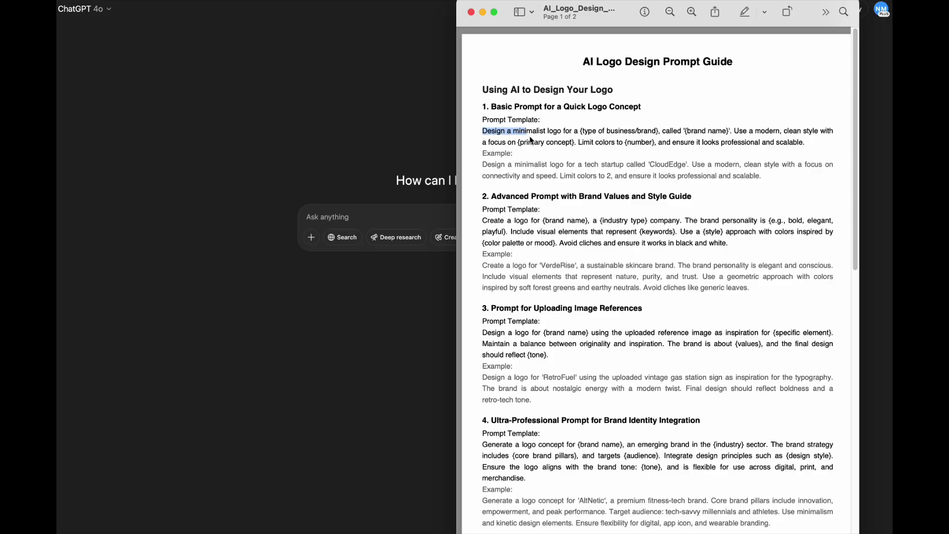
{"action": "left_click_drag", "start_coordinate": [530, 136], "coordinate": [532, 136]}
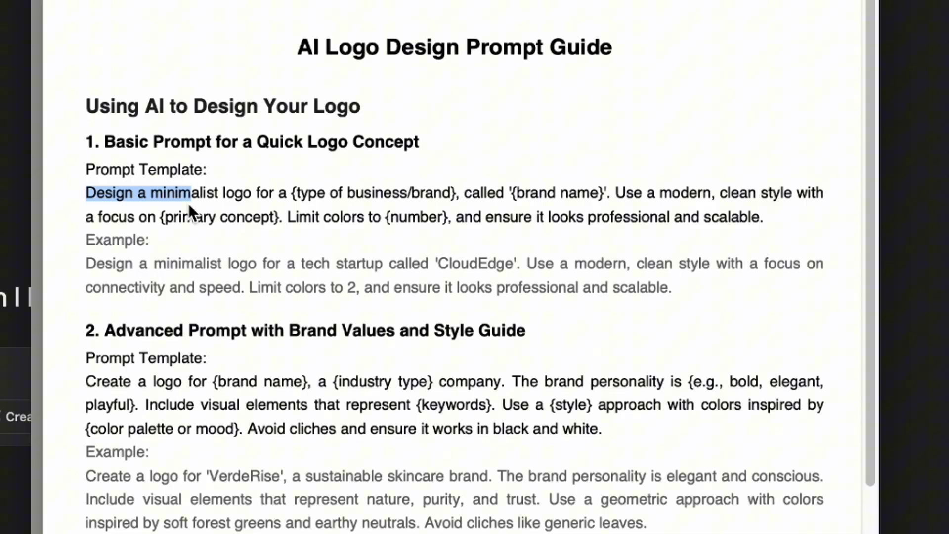
{"action": "left_click_drag", "start_coordinate": [189, 203], "coordinate": [211, 198]}
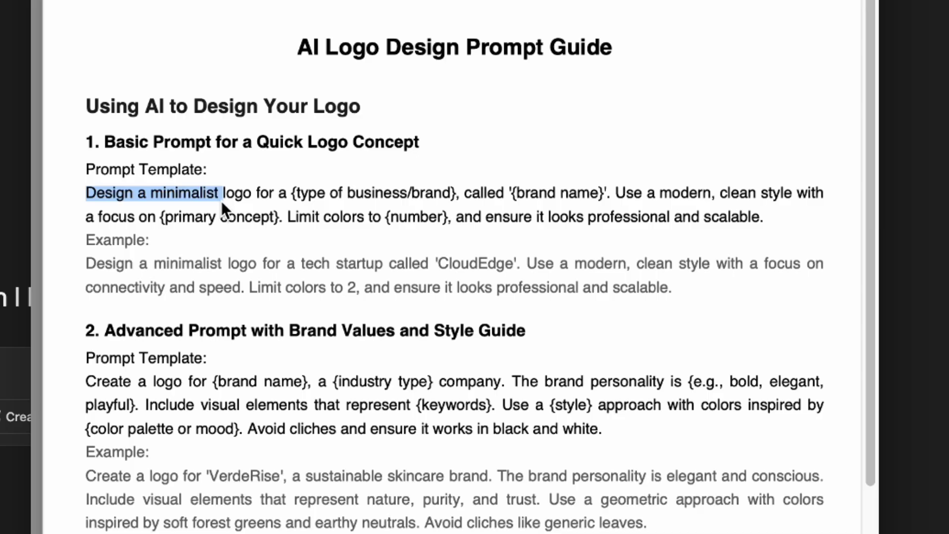
{"action": "left_click_drag", "start_coordinate": [272, 203], "coordinate": [194, 217]}
{"action": "left_click_drag", "start_coordinate": [283, 221], "coordinate": [381, 222]}
{"action": "left_click_drag", "start_coordinate": [438, 238], "coordinate": [622, 221]}
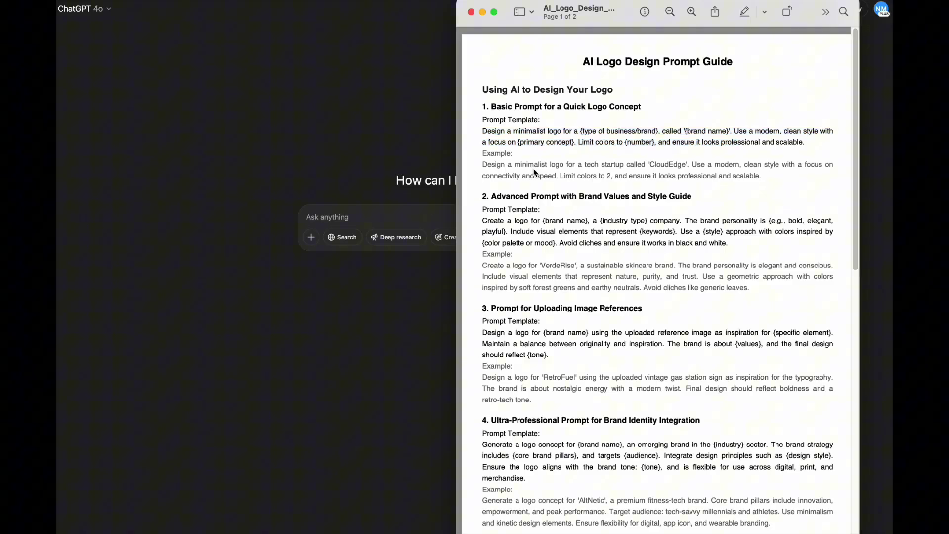
- Select the CloudEdge example prompt instead and focus ChatGPT's message box
{"action": "left_click", "coordinate": [76, 263]}
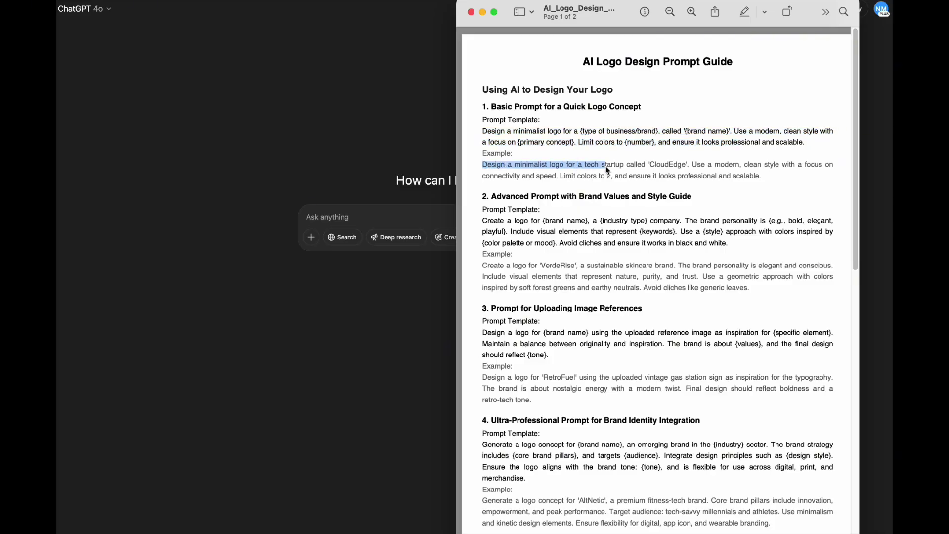
{"action": "left_click_drag", "start_coordinate": [607, 170], "coordinate": [751, 181]}
{"action": "key", "text": "super+c"}
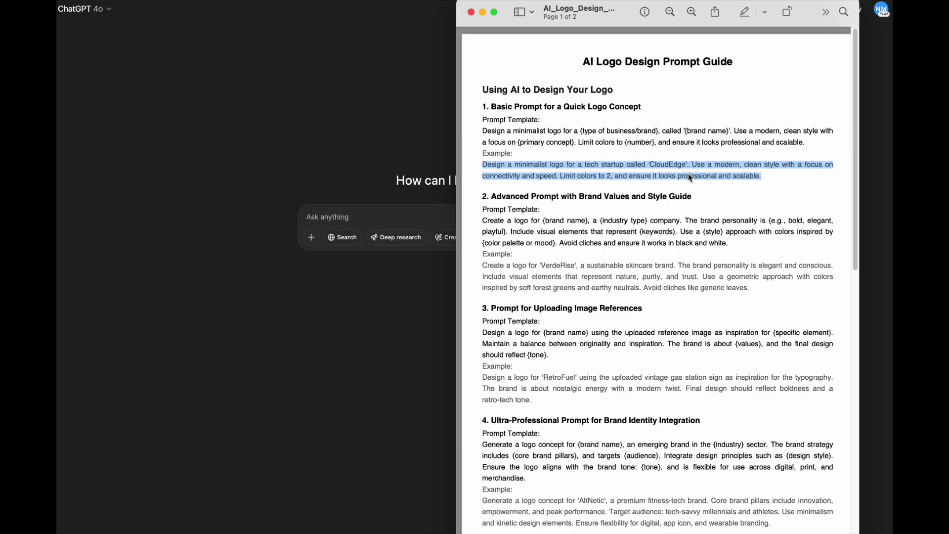
{"action": "left_click", "coordinate": [416, 213]}
- Paste the CloudEdge example prompt into ChatGPT and send it
{"action": "key", "text": "super+v"}
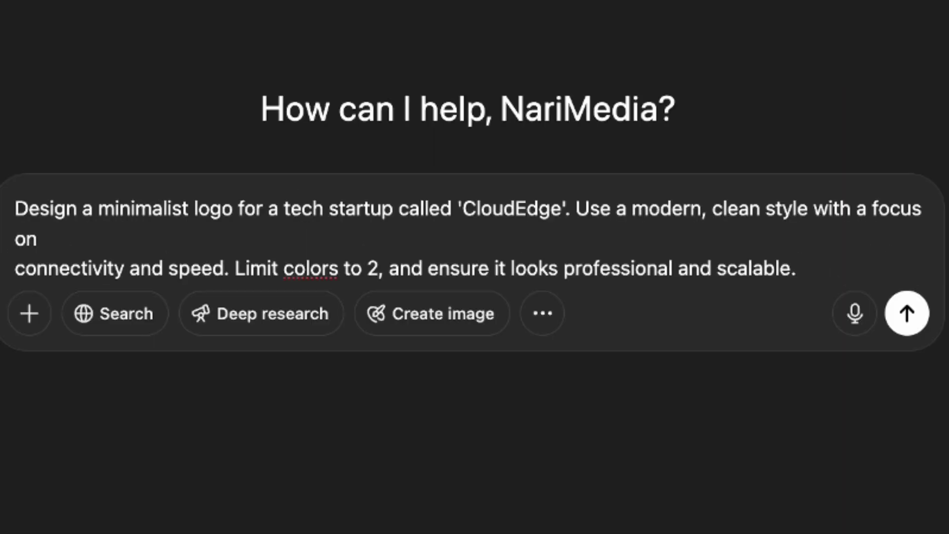
{"action": "key", "text": "Return"}
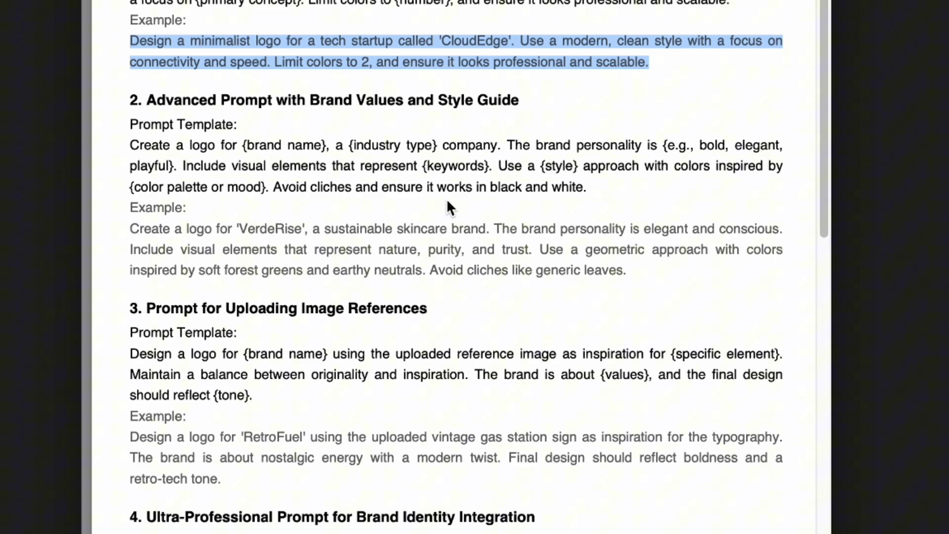
- Select the full VerdeRise example paragraph in the prompt guide
{"action": "left_click", "coordinate": [130, 234]}
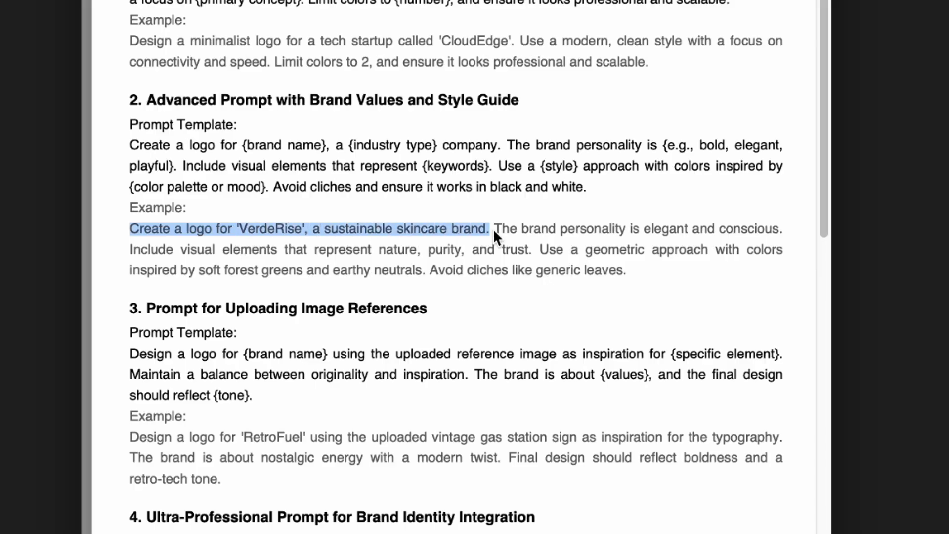
{"action": "left_click_drag", "start_coordinate": [493, 229], "coordinate": [386, 257]}
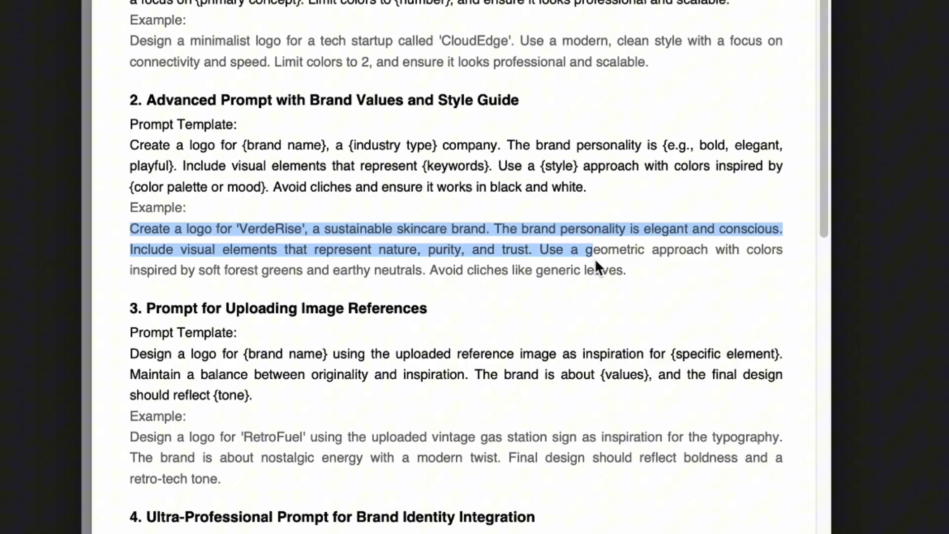
{"action": "left_click_drag", "start_coordinate": [595, 258], "coordinate": [651, 257]}
{"action": "left_click_drag", "start_coordinate": [744, 266], "coordinate": [216, 272]}
{"action": "left_click_drag", "start_coordinate": [328, 274], "coordinate": [600, 280]}
{"action": "key", "text": "ctrl+c"}
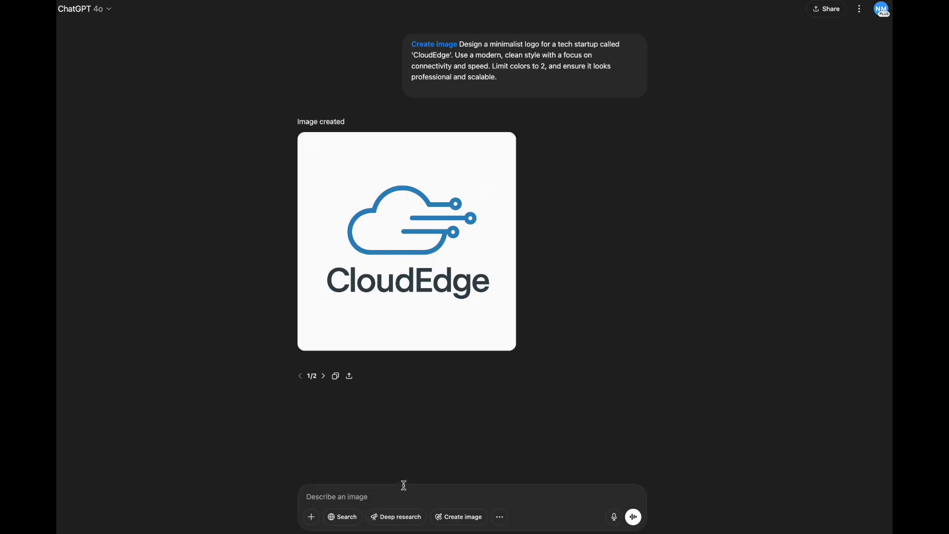
- Paste the VerdeRise prompt into ChatGPT, switch to image creation, and send it
{"action": "left_click", "coordinate": [402, 492]}
{"action": "key", "text": "ctrl+v"}
{"action": "left_click", "coordinate": [459, 516]}
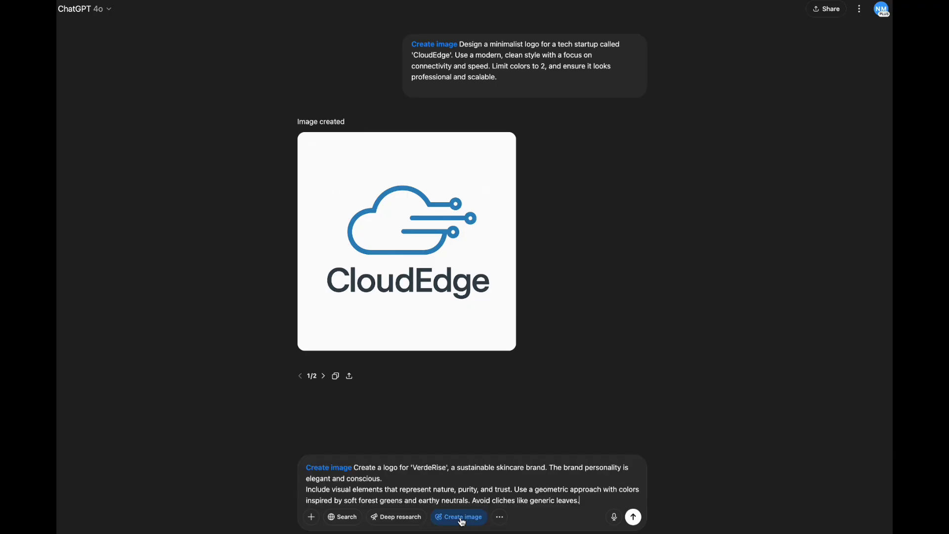
{"action": "left_click", "coordinate": [633, 517]}
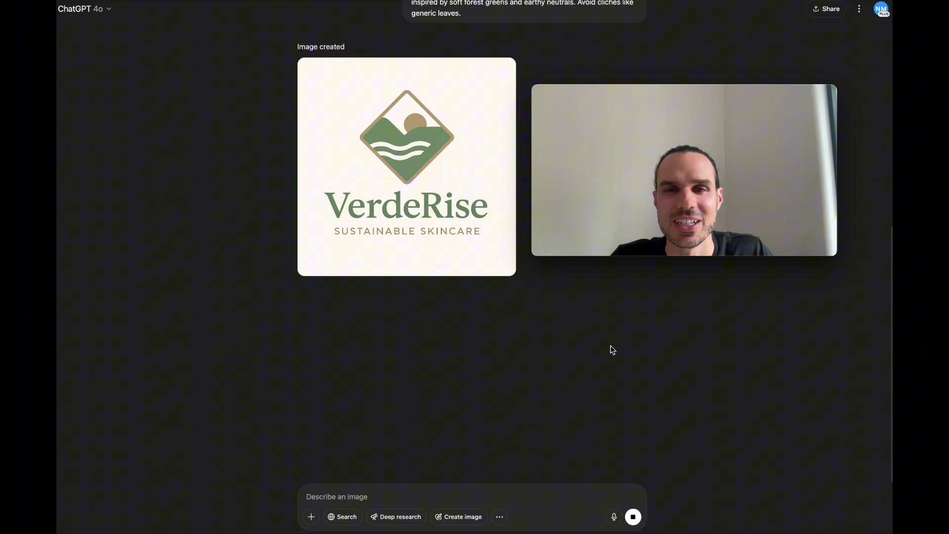
{"action": "scroll", "coordinate": [611, 349], "scroll_direction": "up", "scroll_amount": 2}
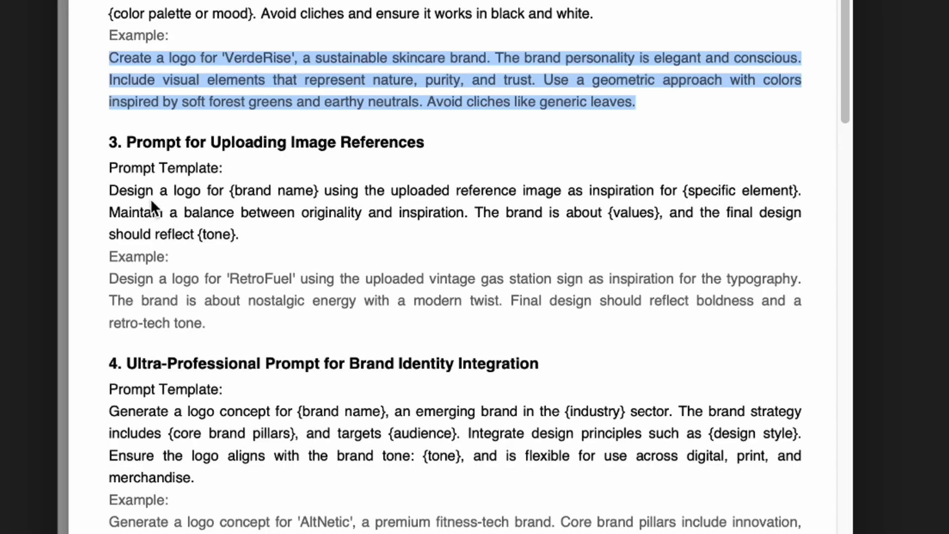
{"action": "left_click", "coordinate": [150, 198]}
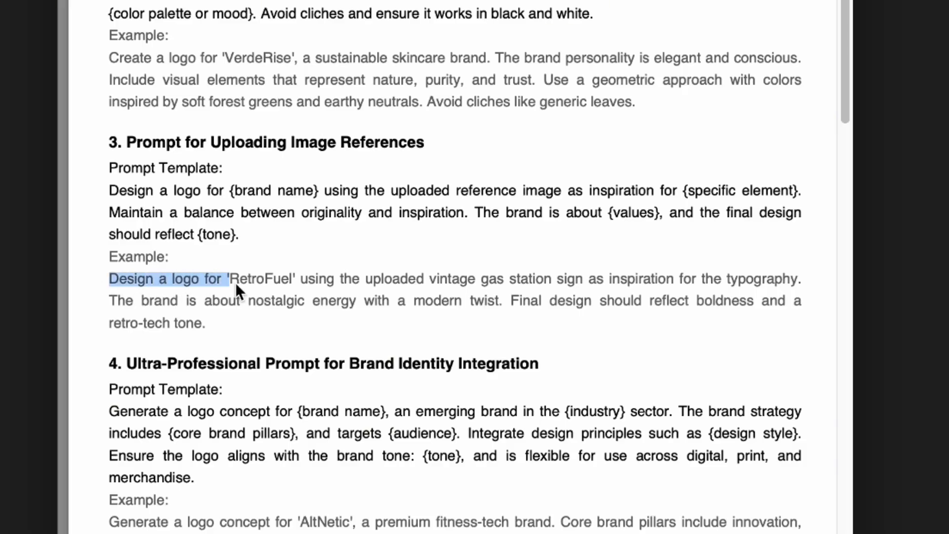
- Select the entire RetroFuel example prompt under section 3
{"action": "left_click_drag", "start_coordinate": [260, 279], "coordinate": [631, 295]}
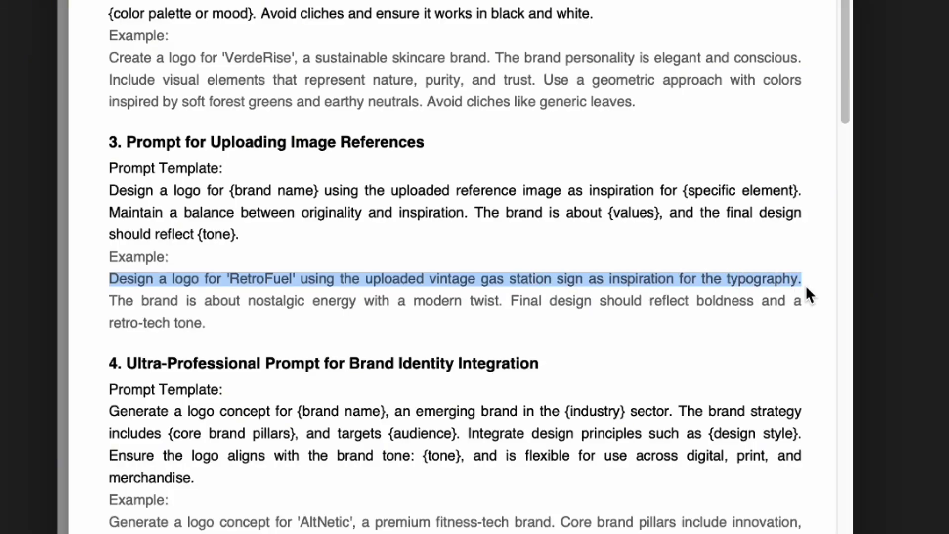
{"action": "left_click_drag", "start_coordinate": [806, 286], "coordinate": [702, 312]}
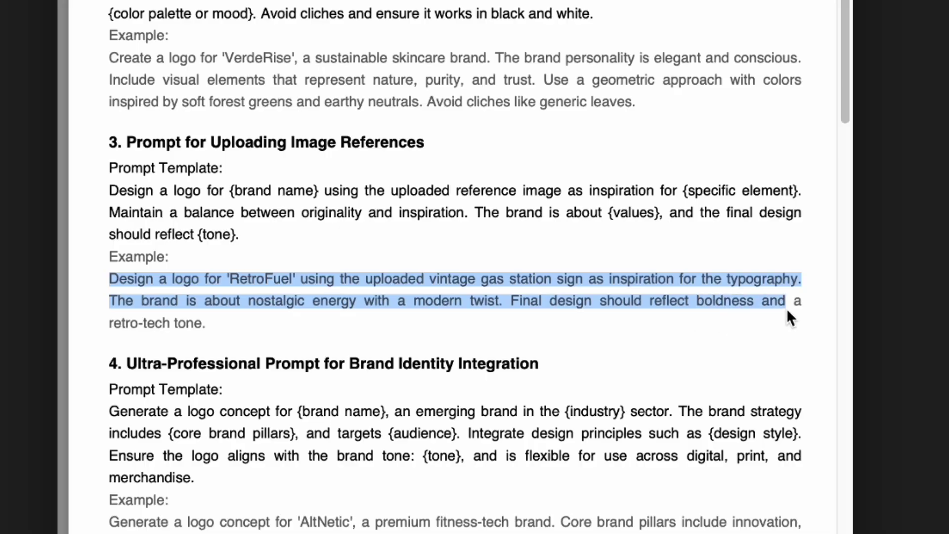
{"action": "left_click_drag", "start_coordinate": [797, 336], "coordinate": [203, 343]}
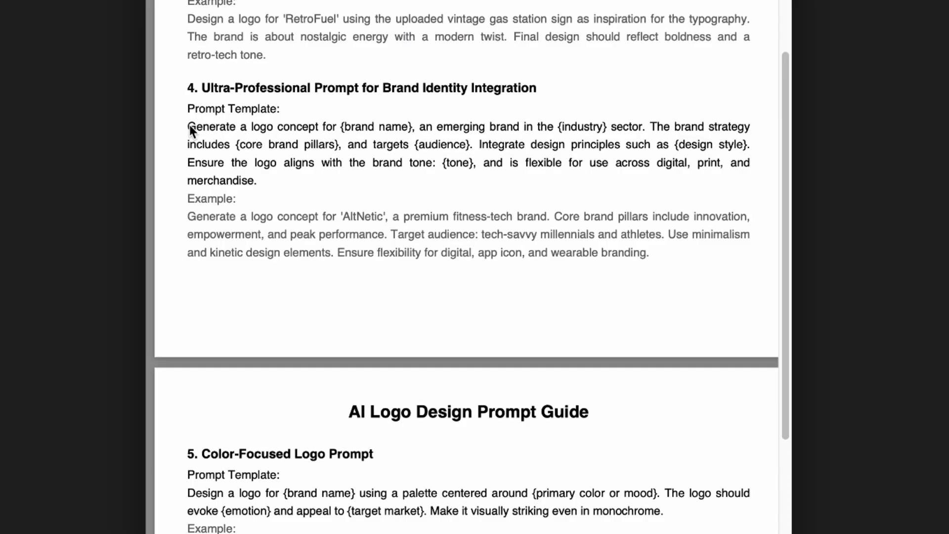
- Select the section 4 template, then the AltNetic example prompt beneath it
{"action": "left_click_drag", "start_coordinate": [339, 126], "coordinate": [641, 136]}
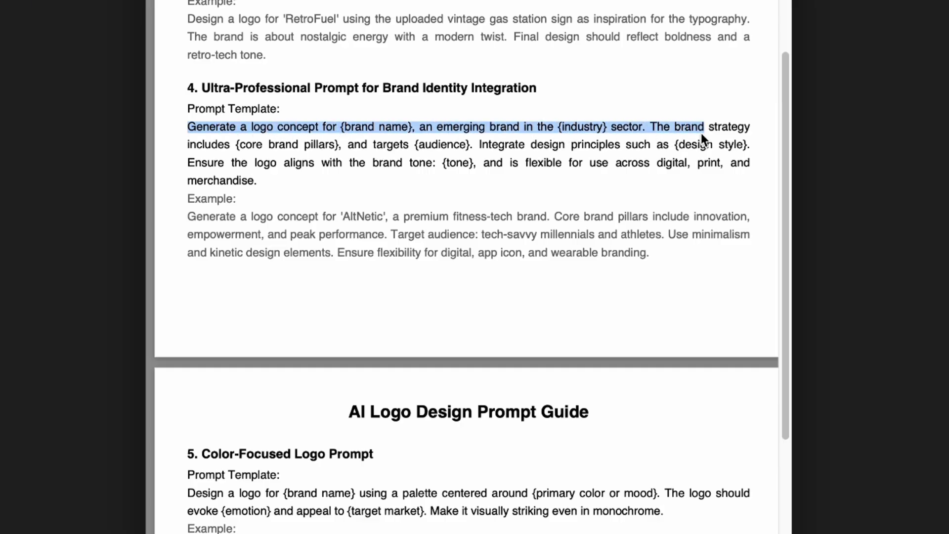
{"action": "left_click_drag", "start_coordinate": [702, 133], "coordinate": [251, 147]}
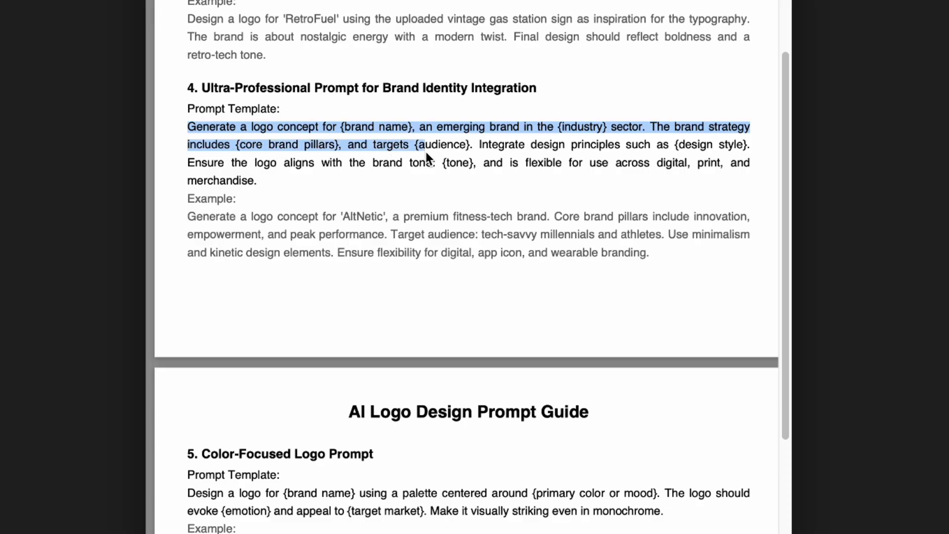
{"action": "left_click_drag", "start_coordinate": [426, 152], "coordinate": [645, 148]}
{"action": "left_click_drag", "start_coordinate": [740, 150], "coordinate": [719, 167]}
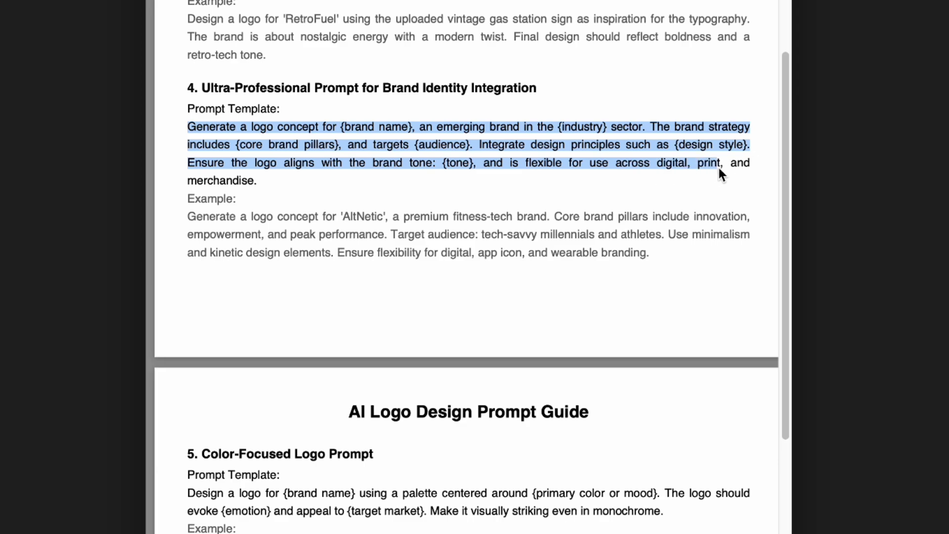
{"action": "left_click", "coordinate": [450, 198]}
{"action": "scroll", "coordinate": [450, 198], "scroll_direction": "down", "scroll_amount": 1}
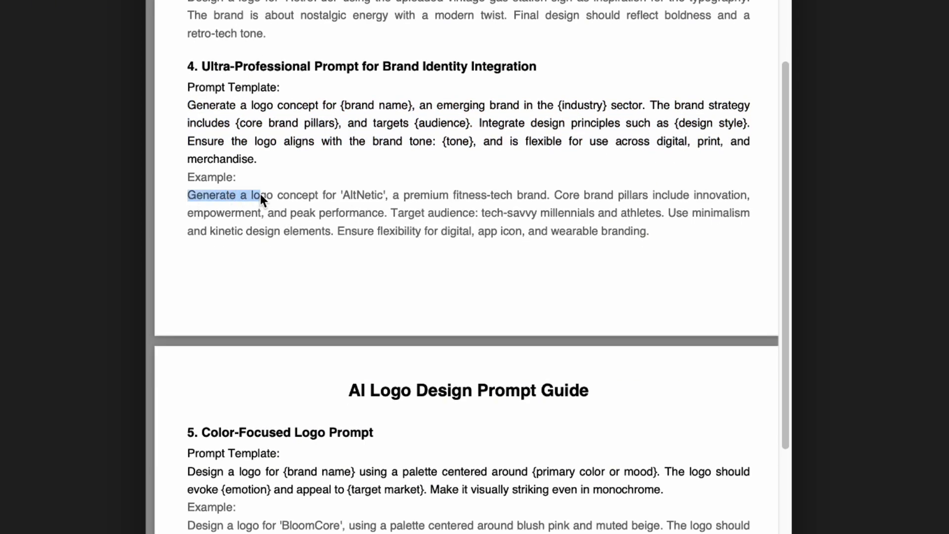
{"action": "left_click_drag", "start_coordinate": [345, 200], "coordinate": [575, 245]}
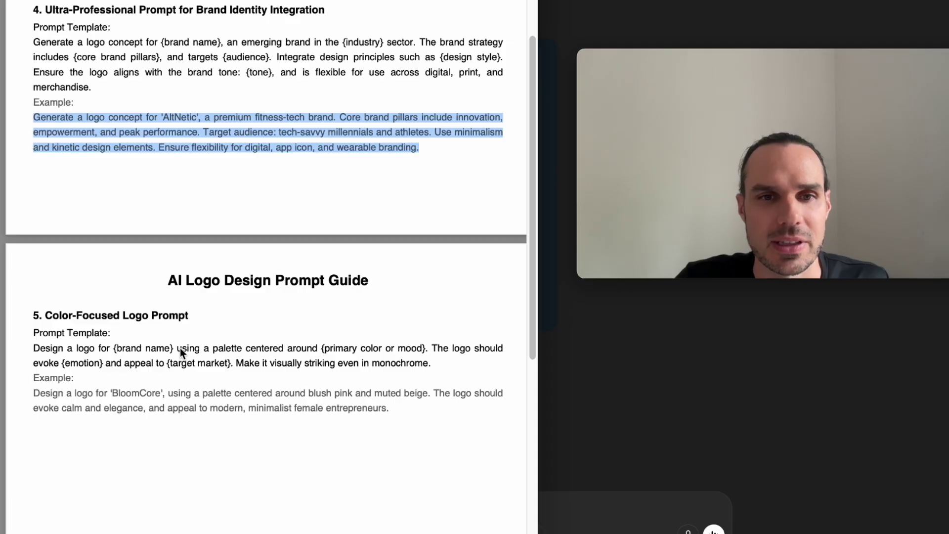
- Scroll the guide down toward section 5's Color-Focused Logo Prompt
{"action": "scroll", "coordinate": [180, 348], "scroll_direction": "down", "scroll_amount": 1}
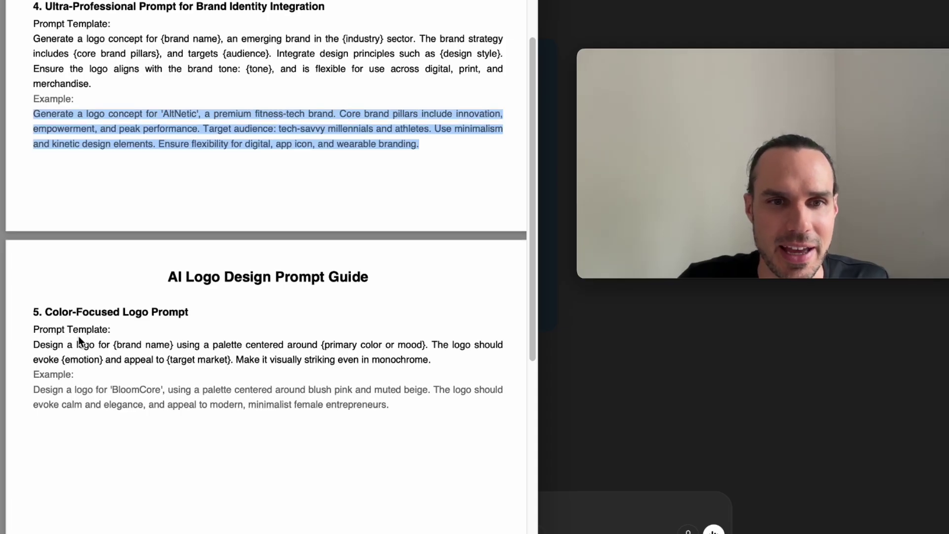
- Select the Color-Focused template, then the full BloomCore example sentence
{"action": "left_click_drag", "start_coordinate": [37, 348], "coordinate": [243, 350]}
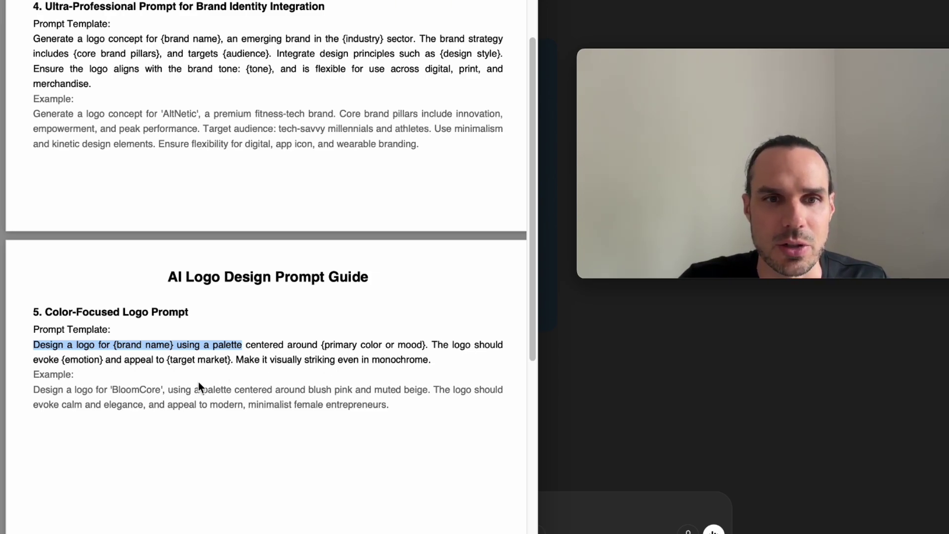
{"action": "scroll", "coordinate": [52, 390], "scroll_direction": "down", "scroll_amount": 1}
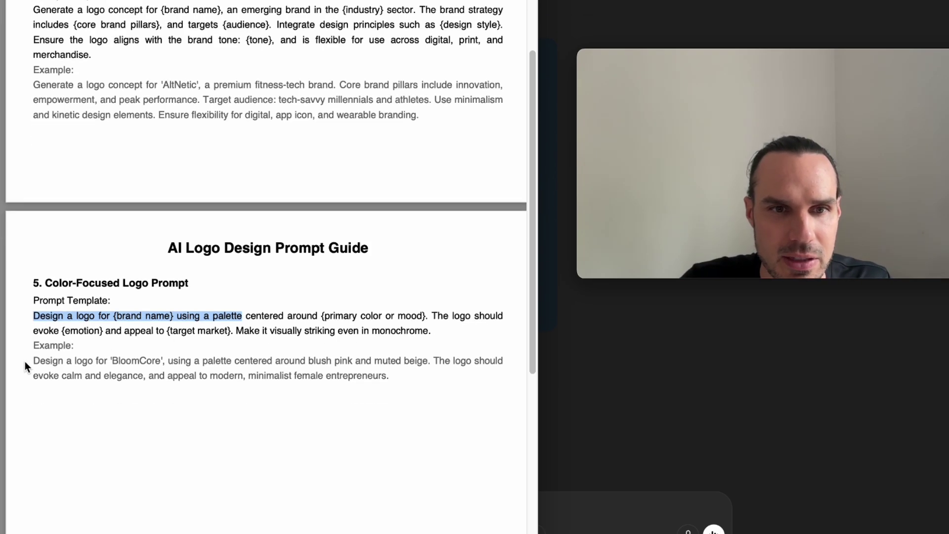
{"action": "left_click_drag", "start_coordinate": [26, 363], "coordinate": [165, 366]}
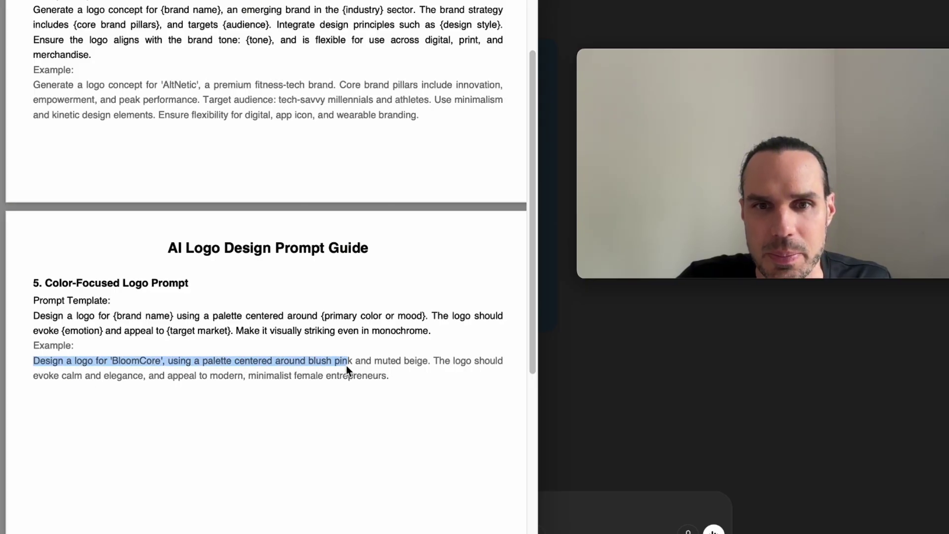
{"action": "left_click_drag", "start_coordinate": [369, 363], "coordinate": [388, 382]}
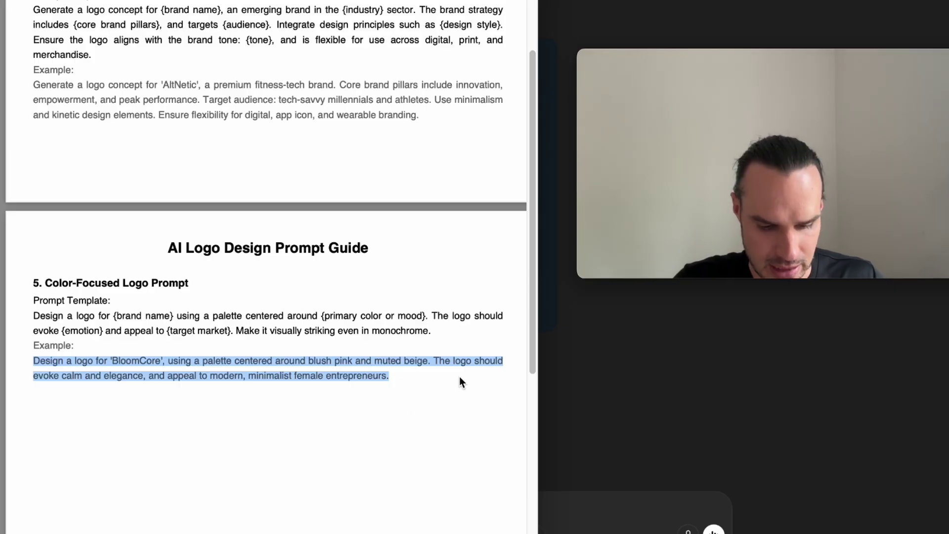
{"action": "scroll", "coordinate": [433, 346], "scroll_direction": "down", "scroll_amount": 5}
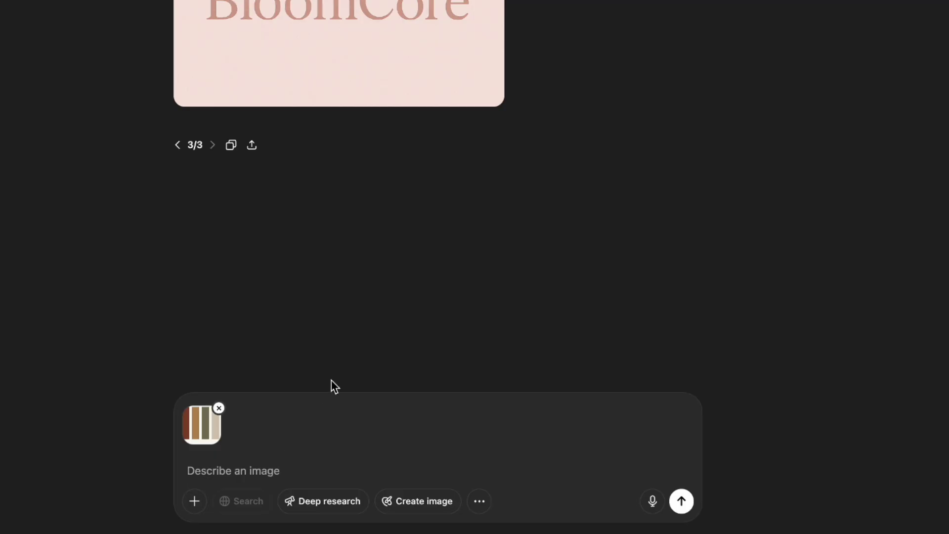
- Ask ChatGPT to update the logo above with all the attached palette colours
{"action": "type", "text": "Please update "}
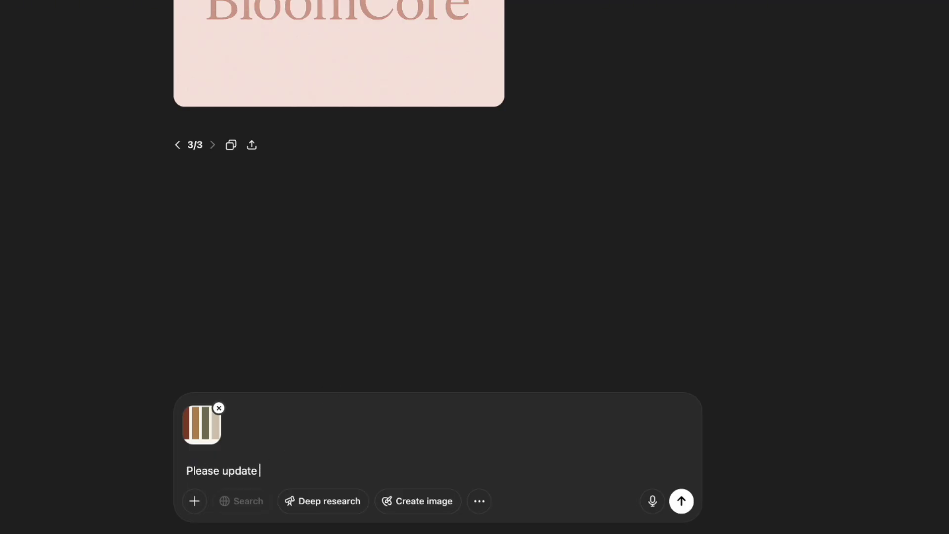
{"action": "type", "text": "the logo above to include "}
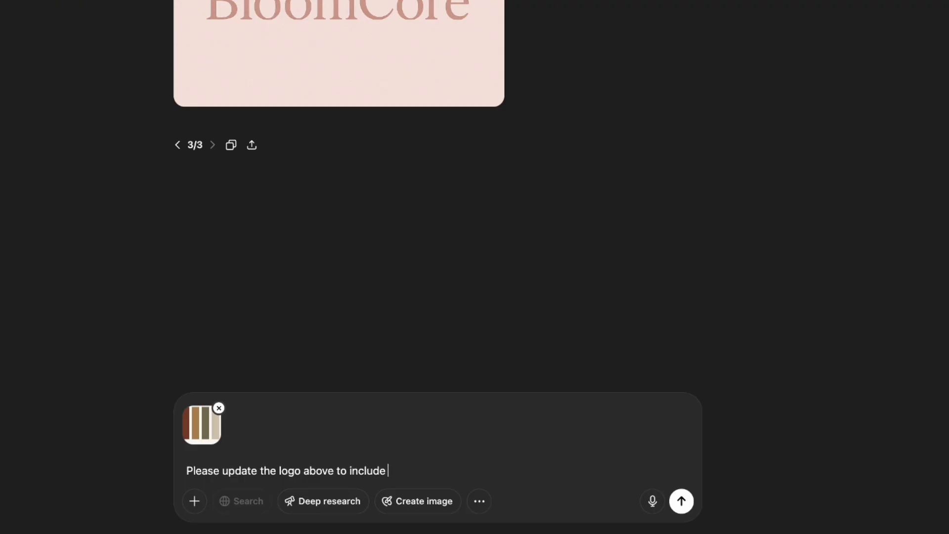
{"action": "type", "text": "all of these colors"}
{"action": "key", "text": "Return"}
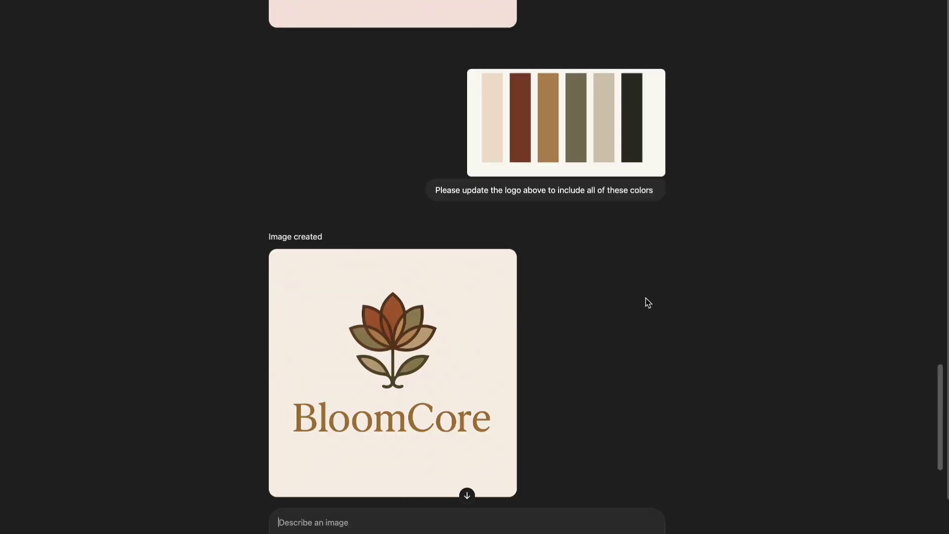
{"action": "scroll", "coordinate": [646, 298], "scroll_direction": "up", "scroll_amount": 1}
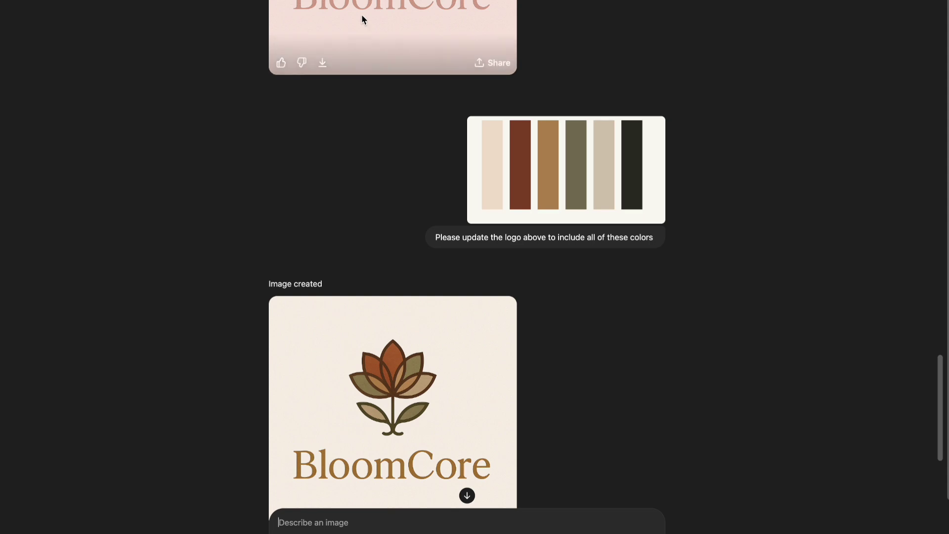
{"action": "scroll", "coordinate": [390, 264], "scroll_direction": "down", "scroll_amount": 2}
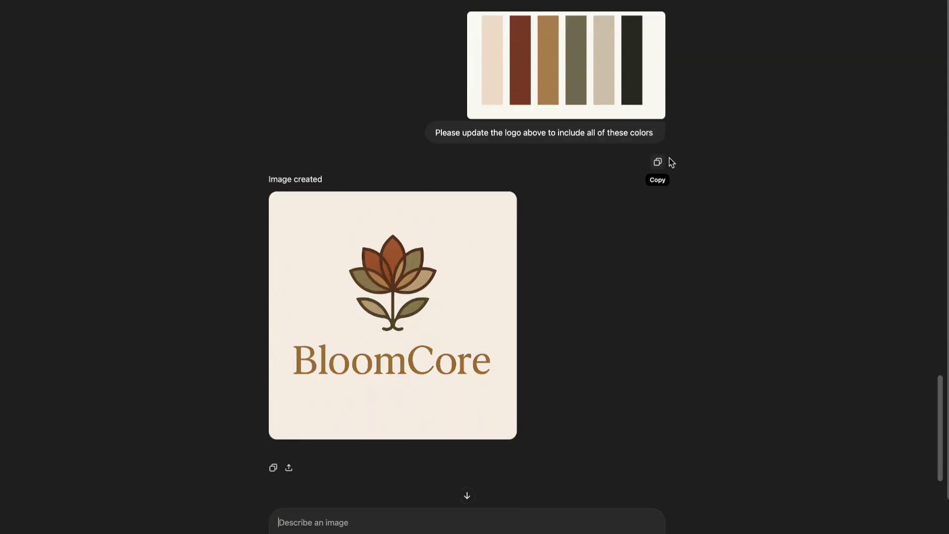
{"action": "mouse_move", "coordinate": [471, 246]}
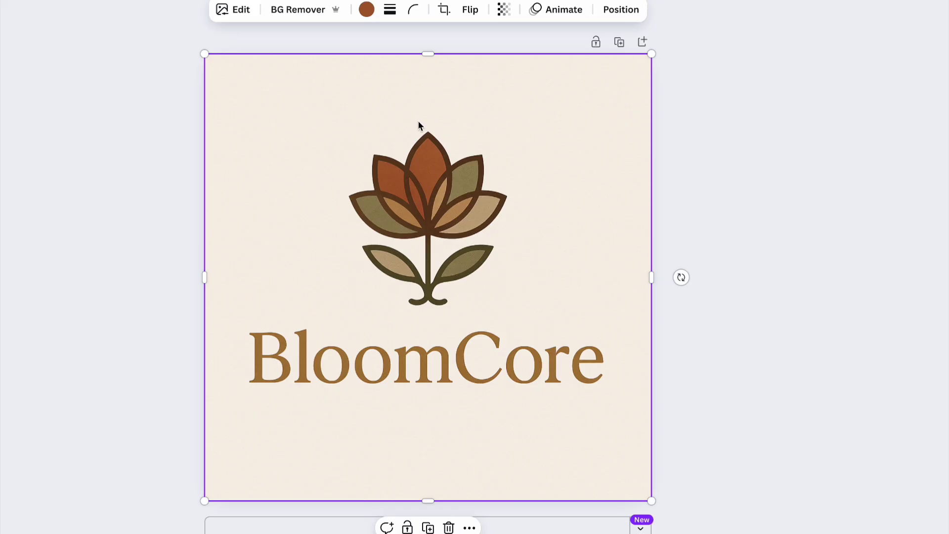
- Reposition the BloomCore logo and strip its beige background with BG Remover
{"action": "mouse_move", "coordinate": [420, 125]}
{"action": "left_mouse_down"}
{"action": "mouse_move", "coordinate": [471, 221]}
{"action": "mouse_move", "coordinate": [420, 119]}
{"action": "left_mouse_up"}
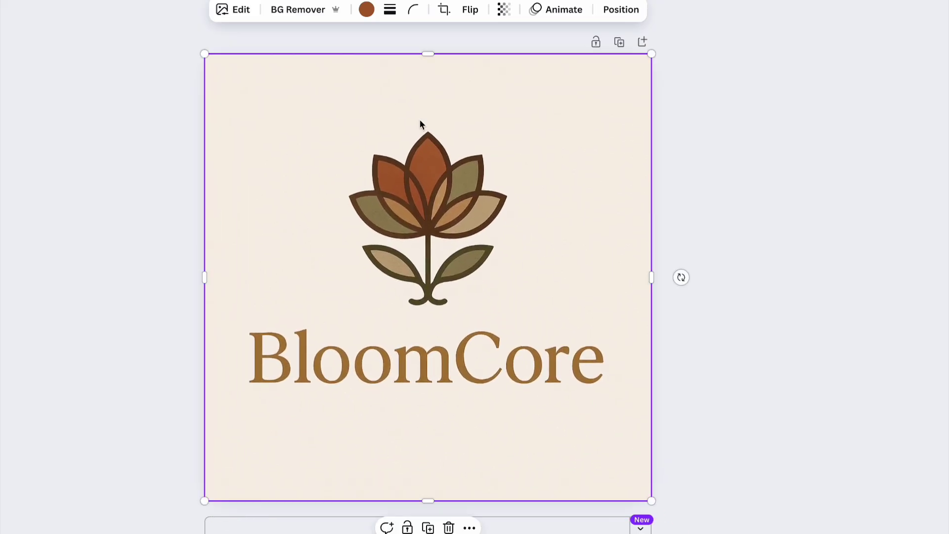
{"action": "left_click", "coordinate": [291, 15]}
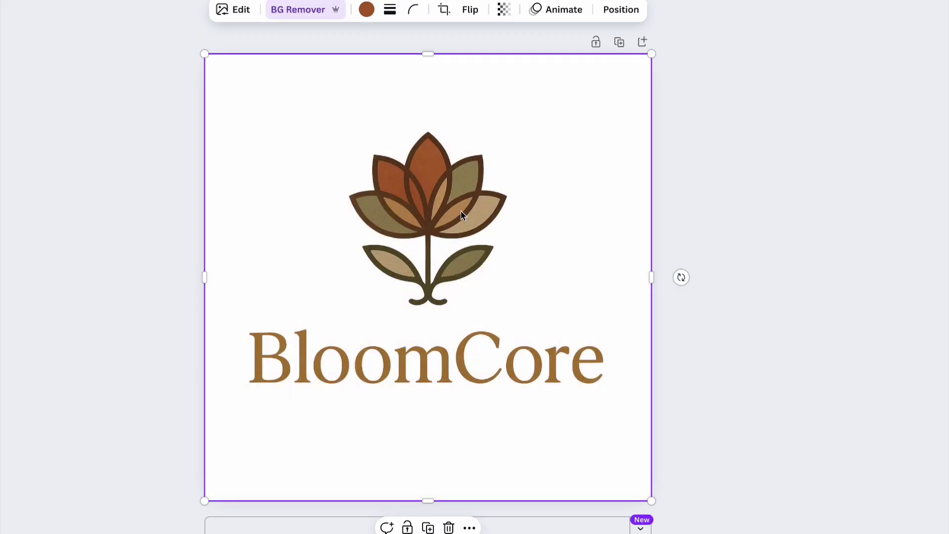
{"action": "mouse_move", "coordinate": [651, 500]}
{"action": "left_mouse_down"}
{"action": "mouse_move", "coordinate": [401, 251]}
{"action": "mouse_move", "coordinate": [635, 470]}
{"action": "mouse_move", "coordinate": [657, 503]}
{"action": "left_mouse_up"}
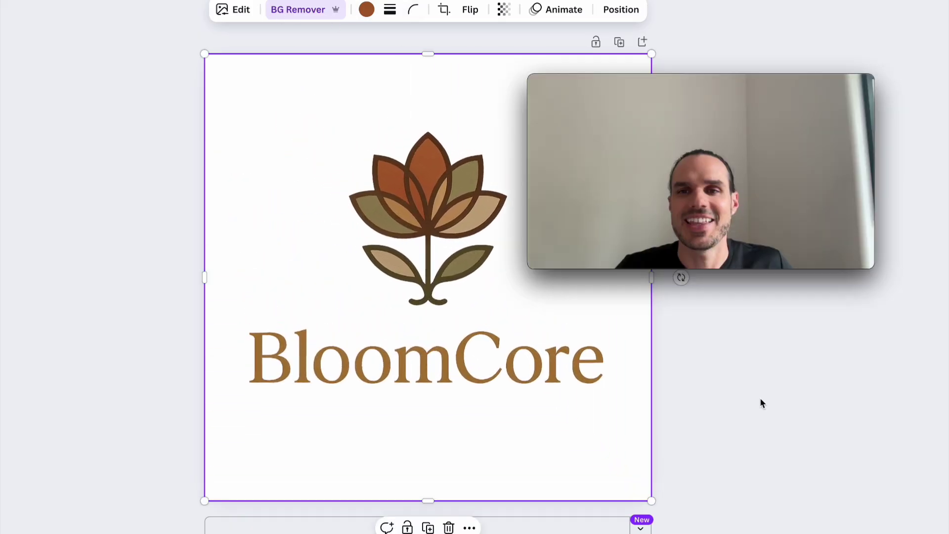